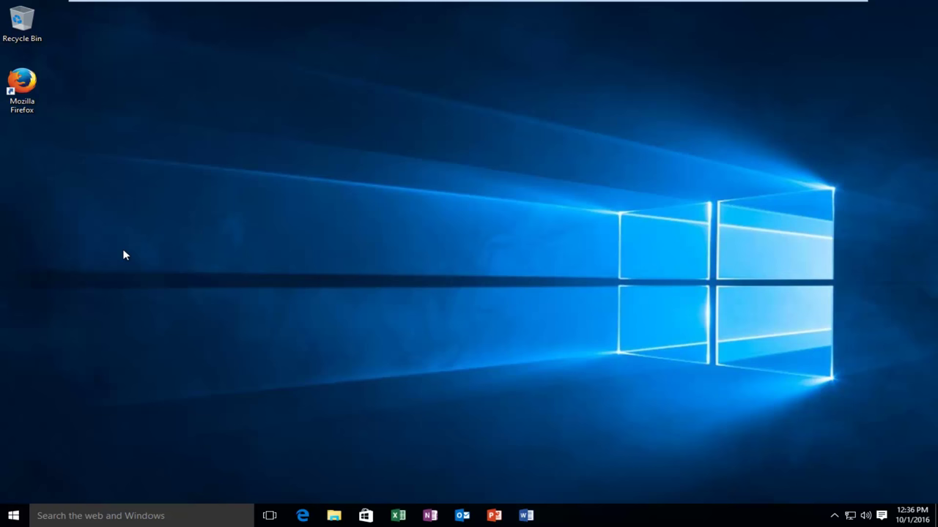
Launch the 'verifier' command from a Start menu search and approve its permission prompt.
left_click(16, 514)
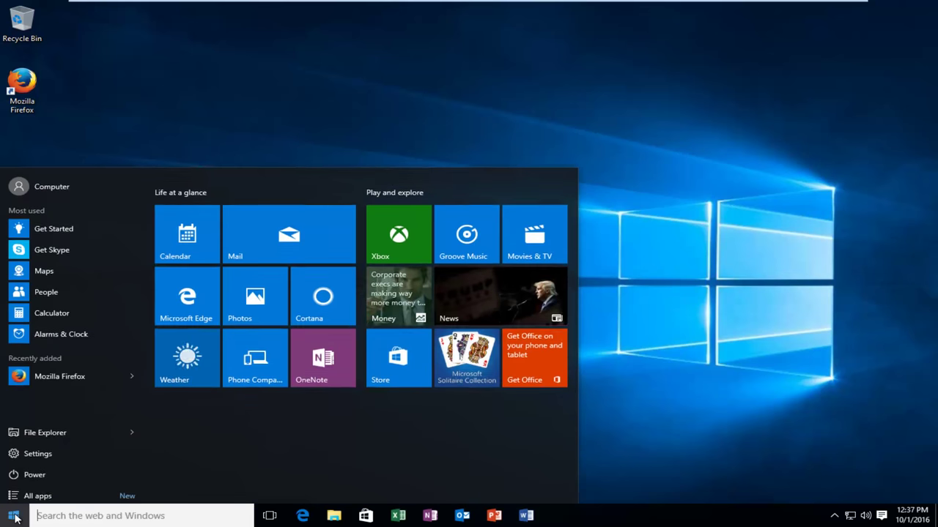
type("verifier")
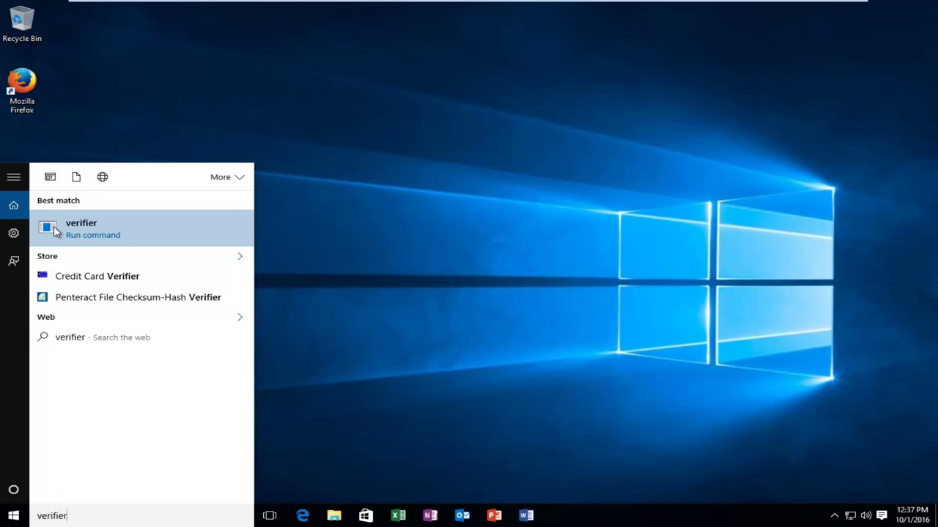
left_click(55, 232)
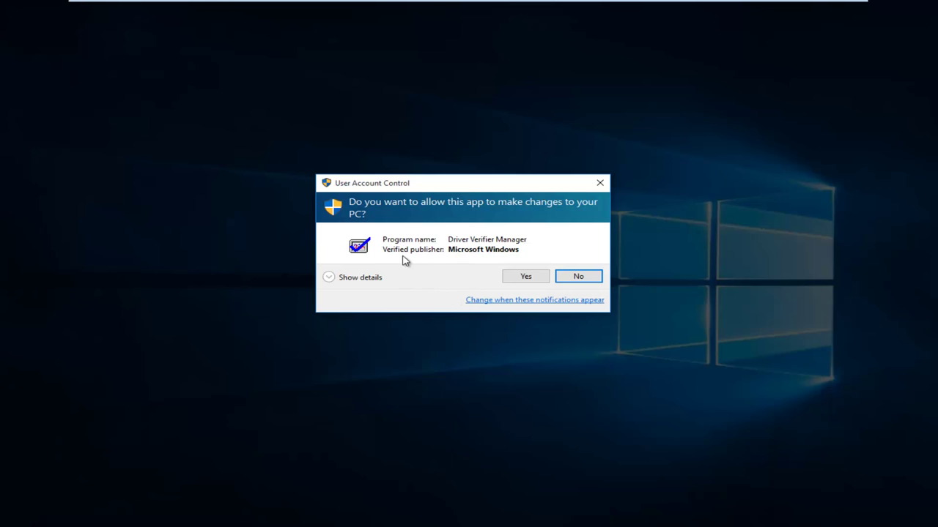
left_click(523, 279)
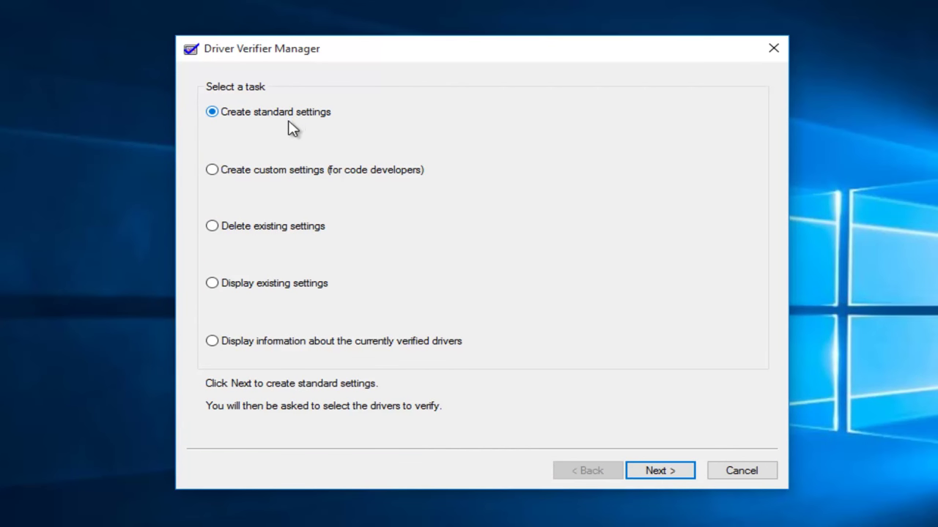
Create custom settings enabling I/O verification, Force pending I/O requests and IRP logging.
left_click(234, 172)
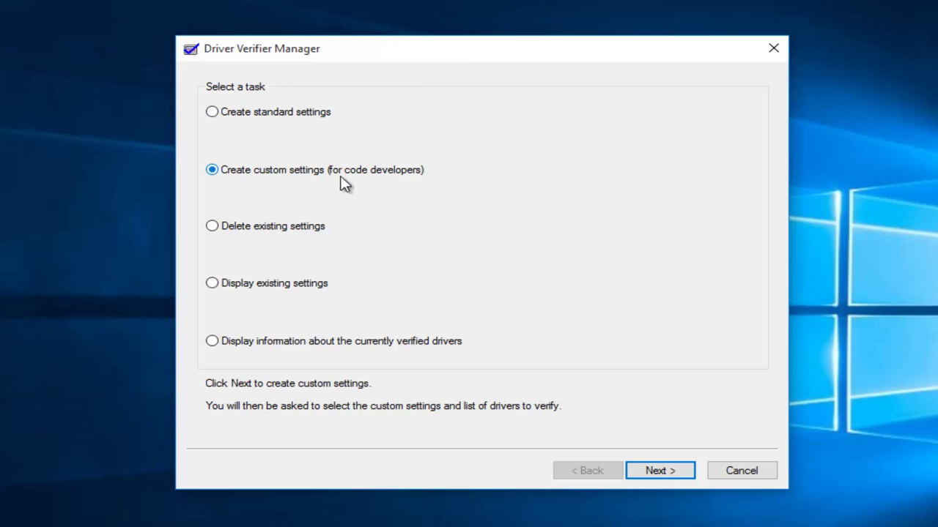
left_click(665, 473)
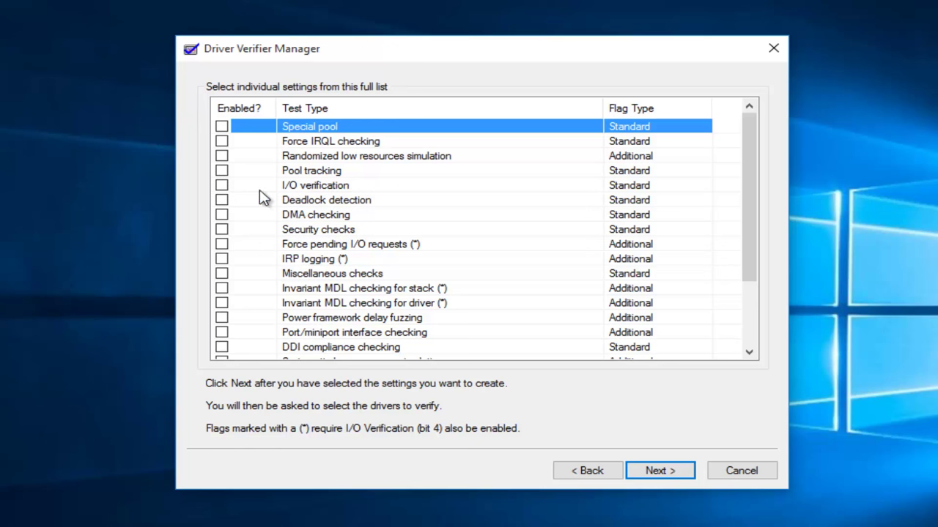
left_click(223, 186)
left_click(222, 245)
left_click(222, 260)
left_click(656, 475)
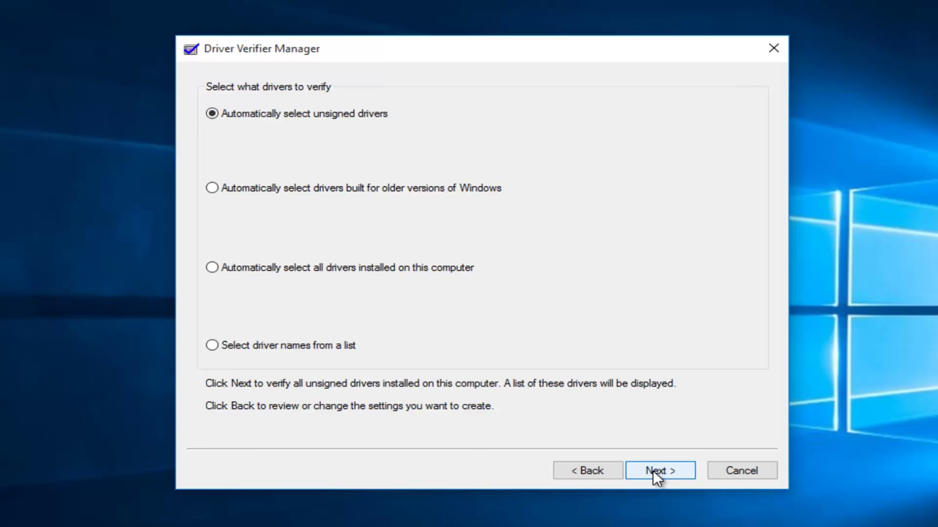
Choose to select driver names from a list and sort the installed drivers by provider.
left_click(225, 349)
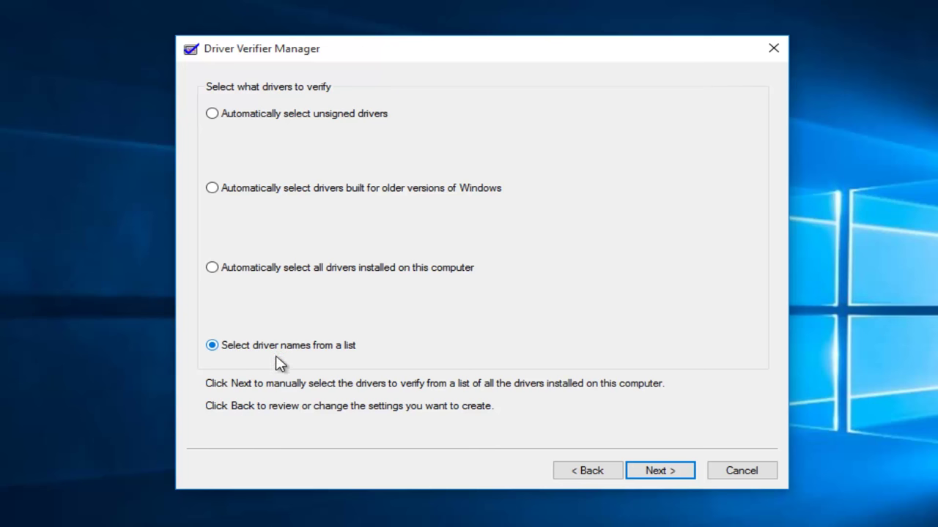
left_click(658, 476)
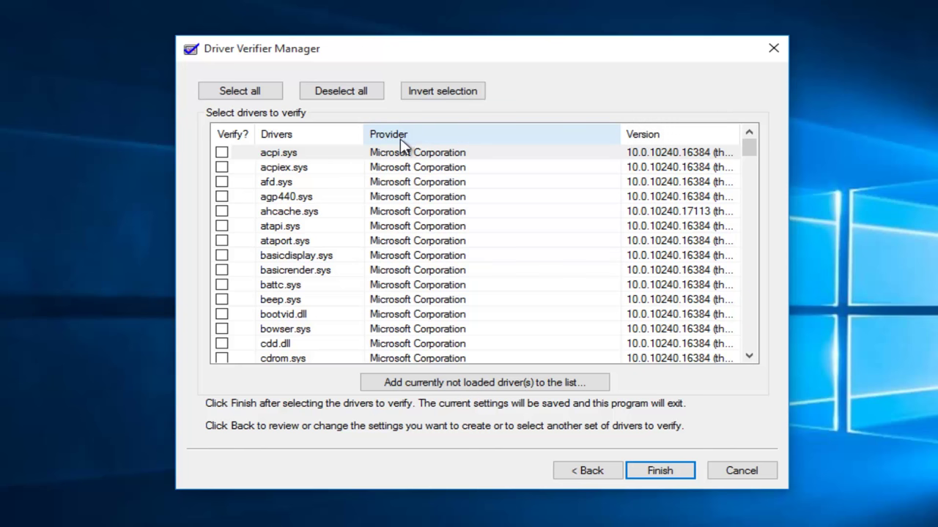
left_click(401, 139)
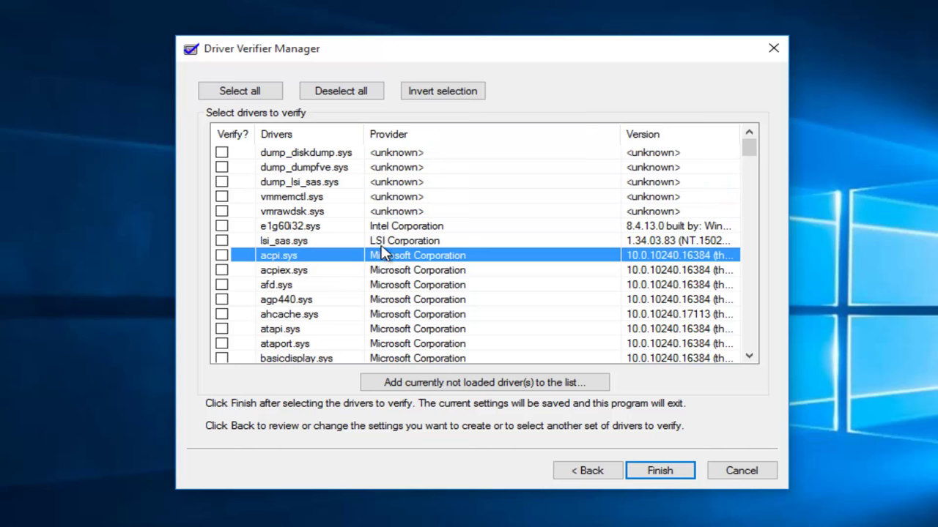
left_click(401, 272)
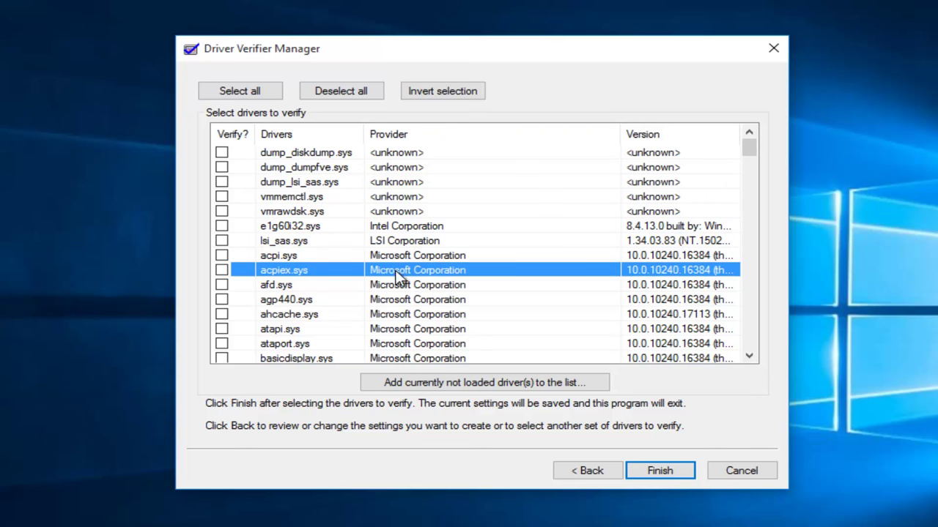
left_click(392, 300)
left_click(399, 242)
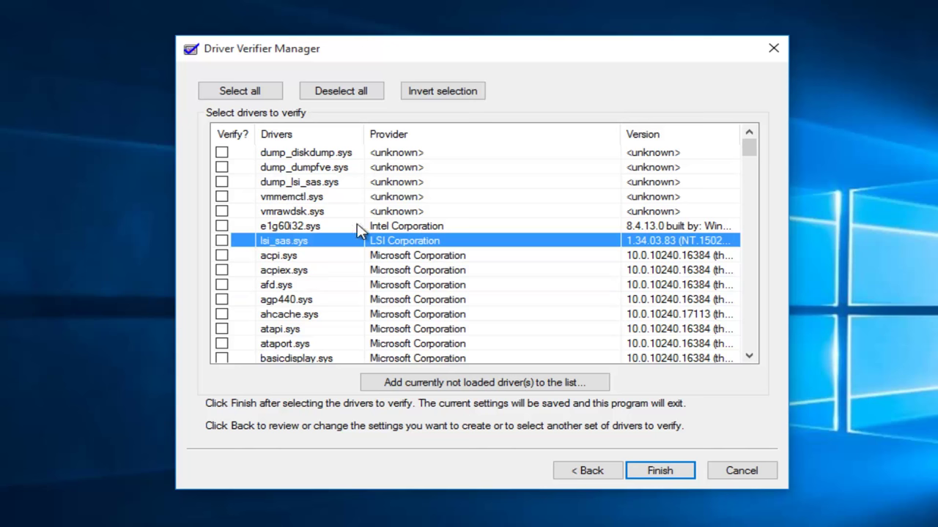
Tick the non-Microsoft drivers, including dump_dumpfve.sys, vmmemctl.sys, e1g60i32.sys and lsi_sas.sys, and finish.
left_click(221, 167)
left_click(221, 182)
left_click(222, 197)
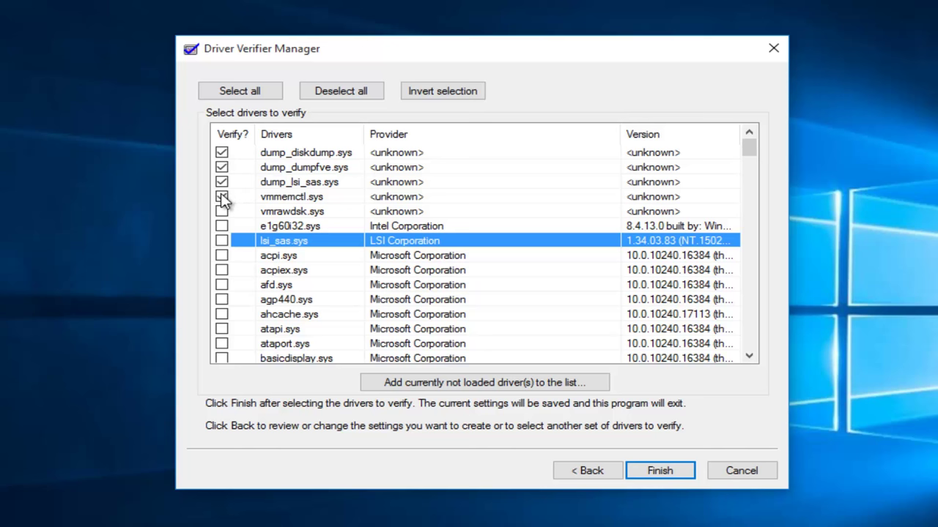
left_click(219, 211)
left_click(222, 212)
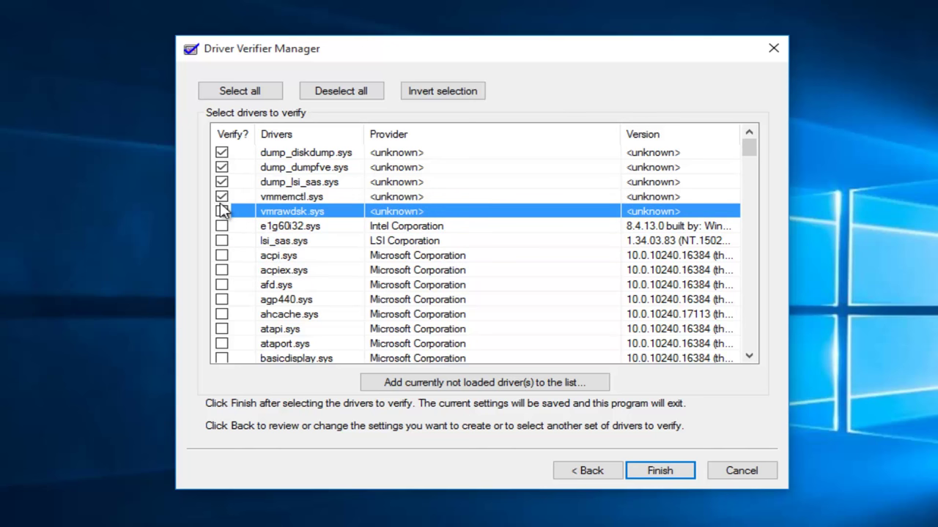
left_click(222, 242)
left_click(662, 471)
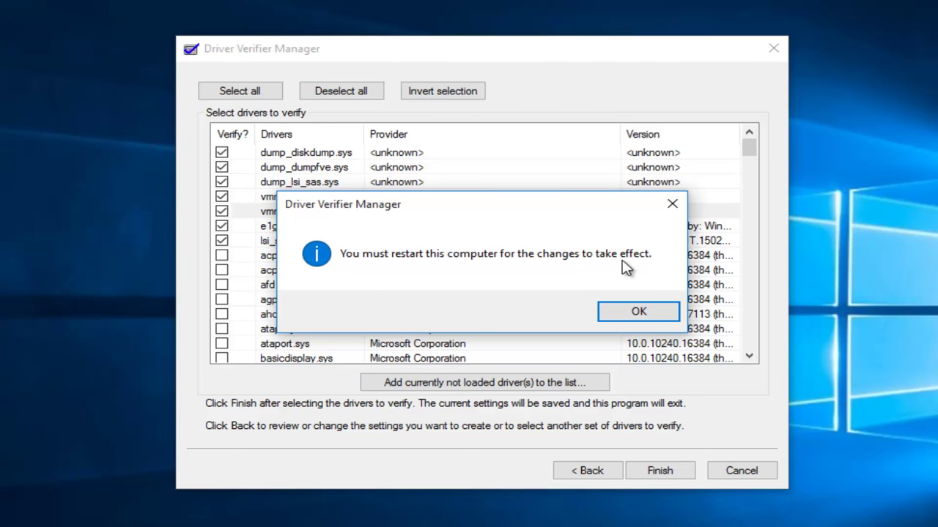
Dismiss the restart notice, closing Driver Verifier Manager, and restart Windows from the Start menu.
left_click(634, 313)
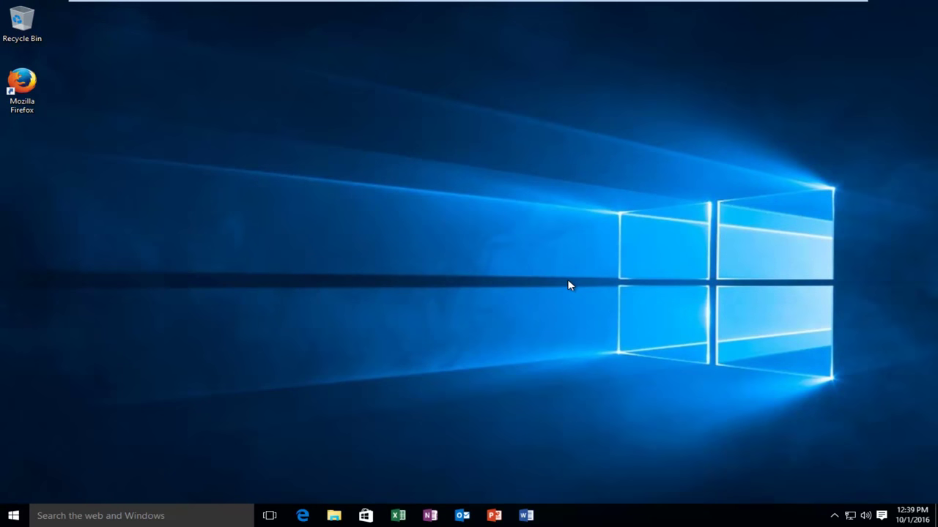
left_click(13, 515)
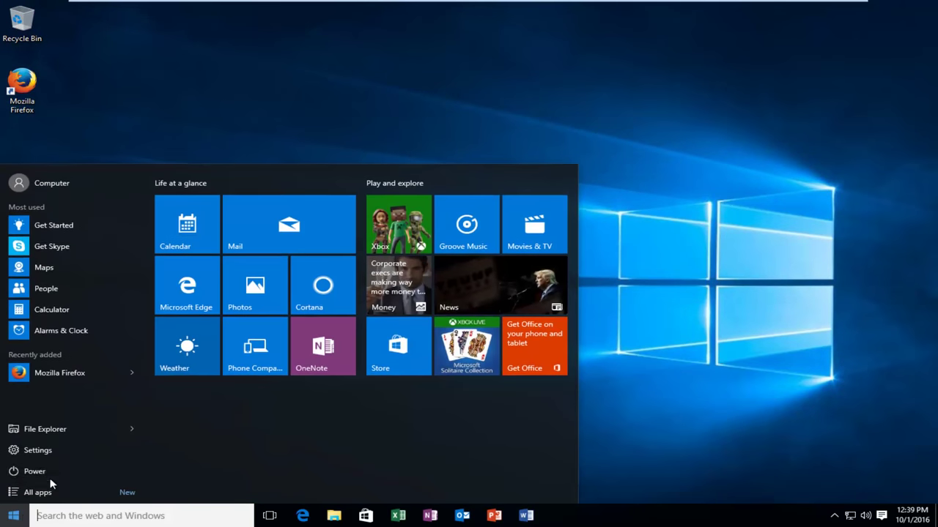
left_click(51, 481)
left_click(65, 448)
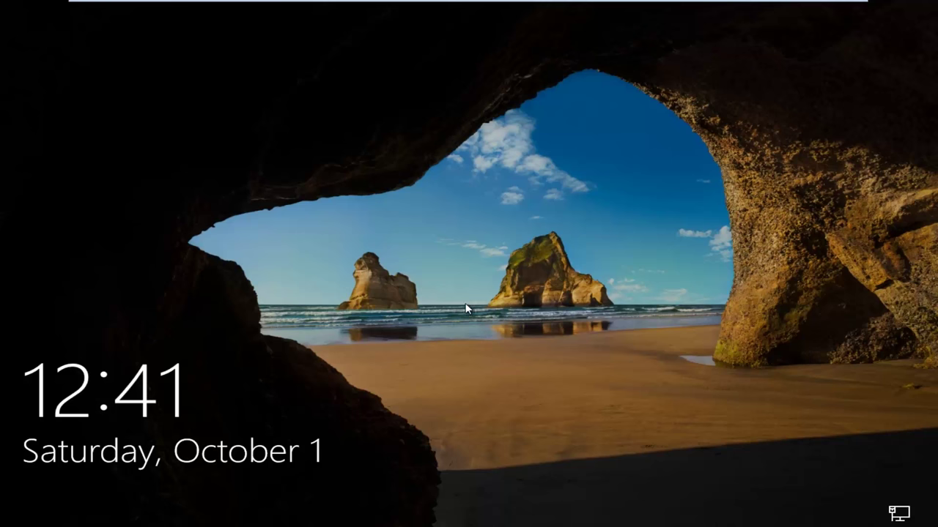
Sign in from the lock screen with the account password.
left_click(429, 517)
type("*******")
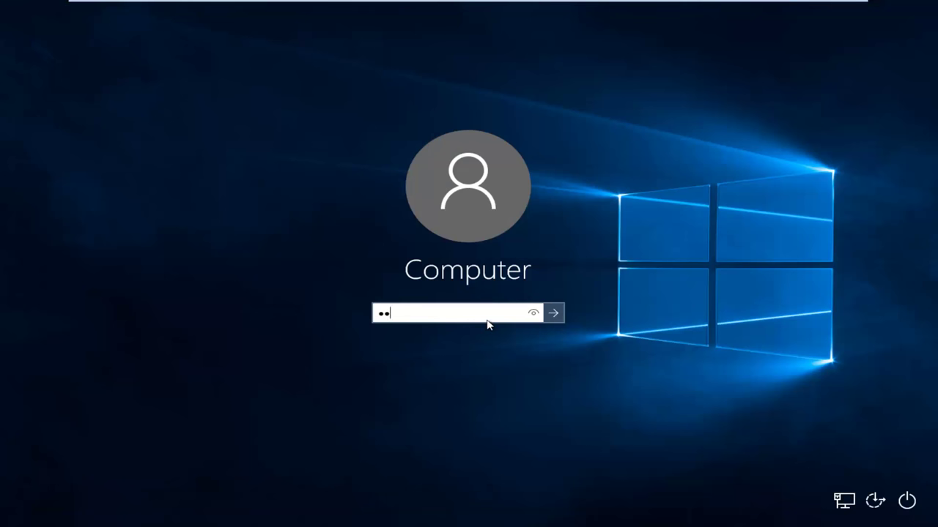
key("Return")
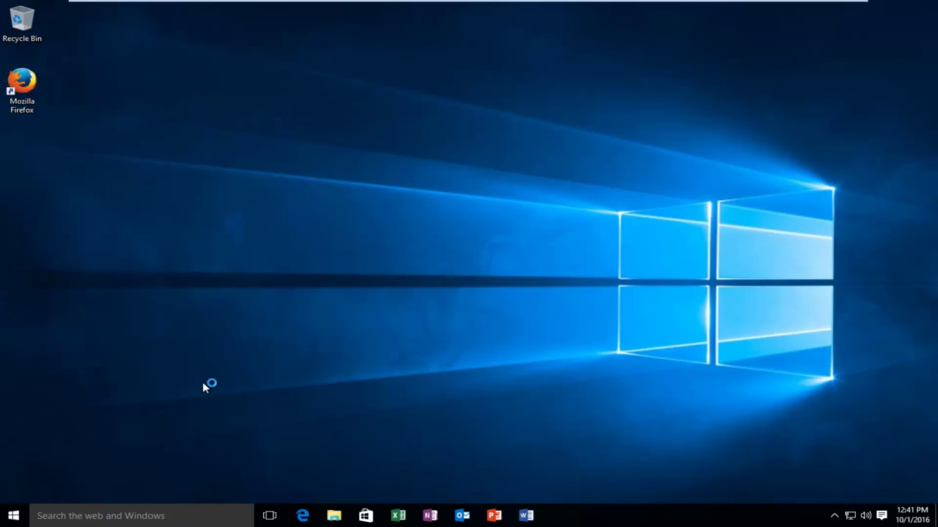
Relaunch 'verifier' from taskbar search and allow it to make changes.
left_click(44, 518)
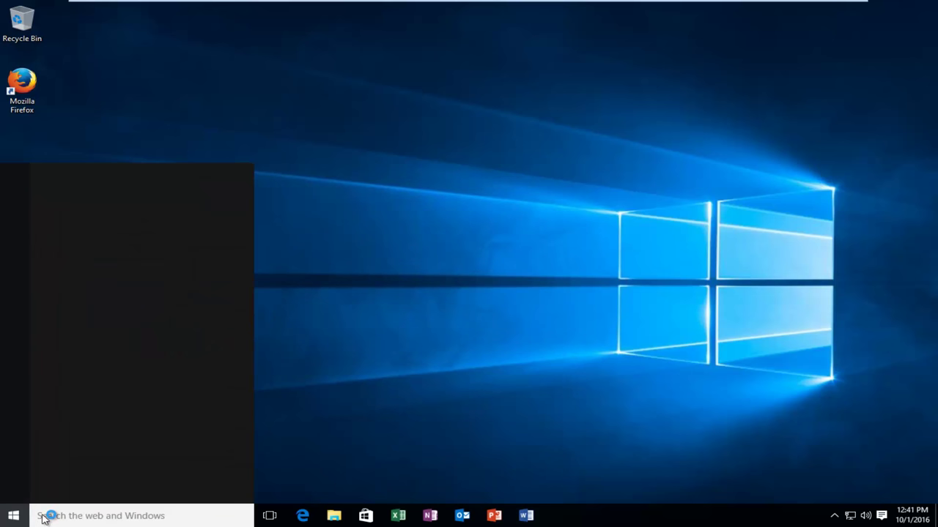
type("verifier")
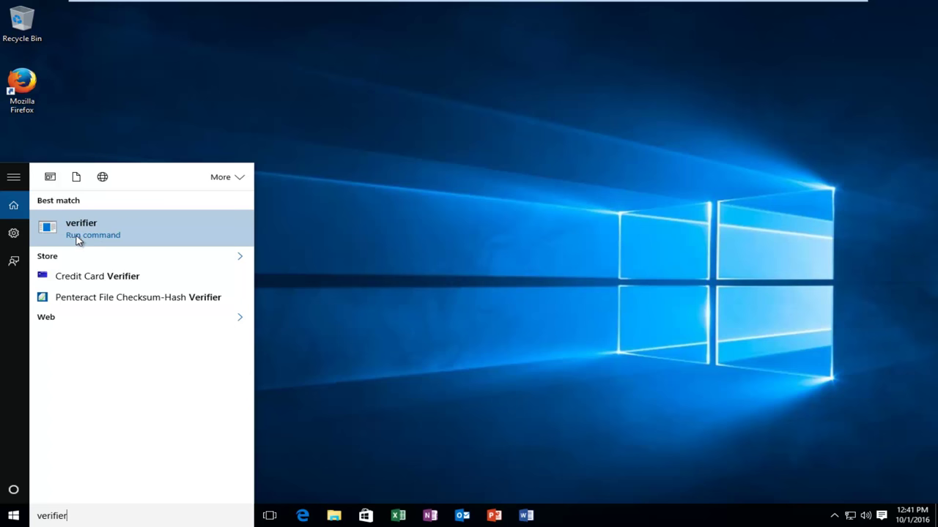
left_click(70, 235)
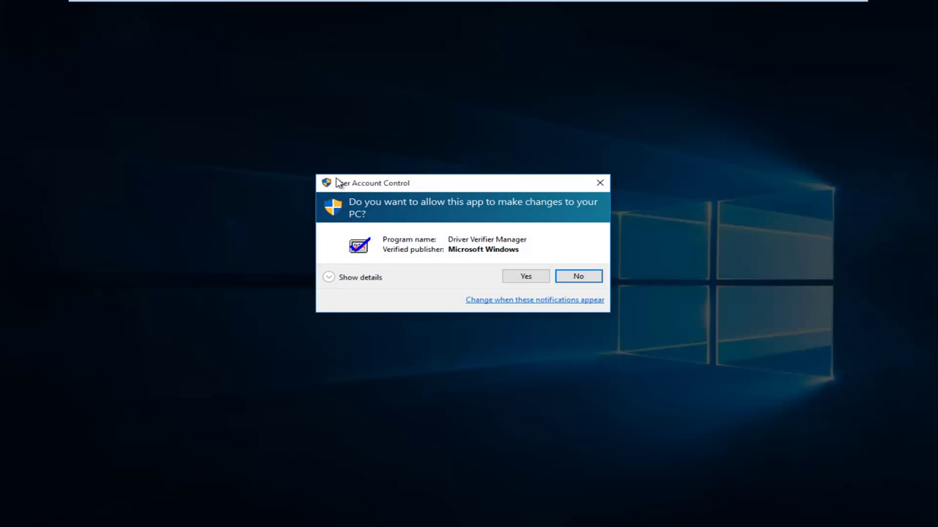
left_click(511, 278)
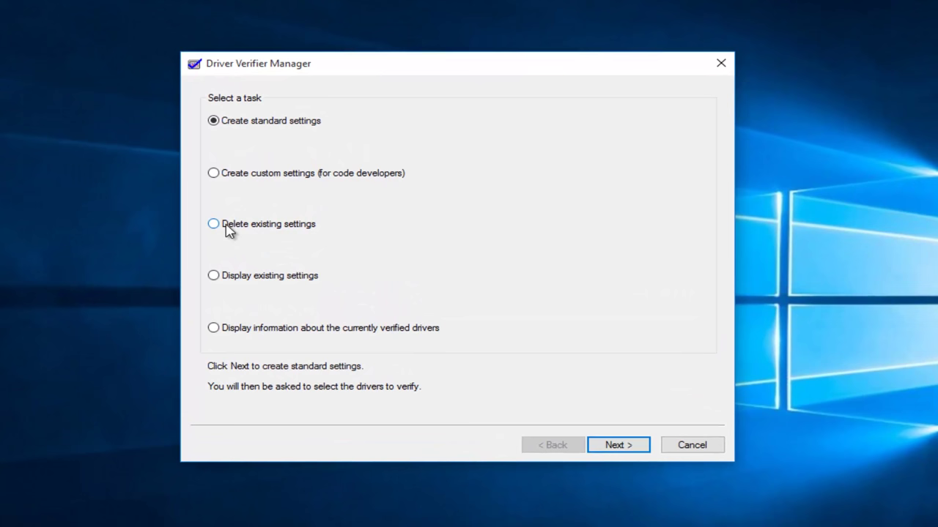
Choose Delete existing settings and finish the wizard.
left_click(229, 231)
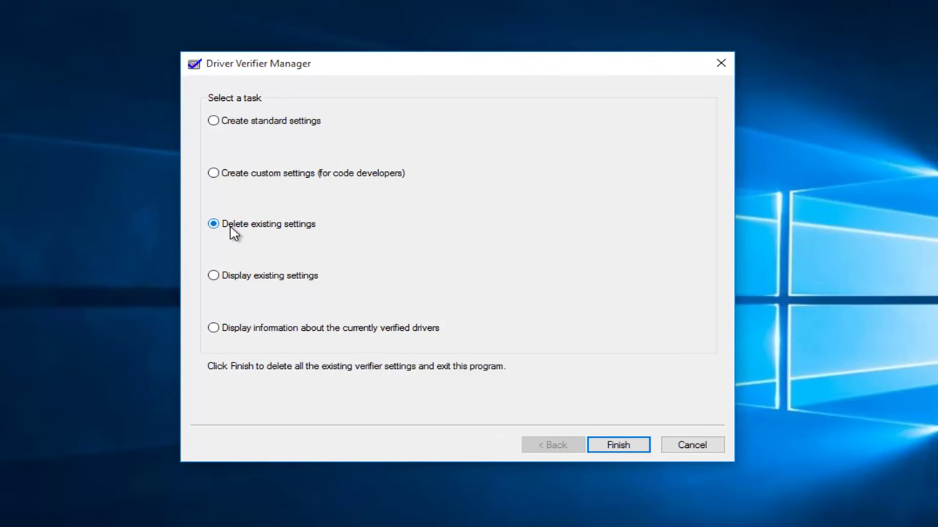
left_click(625, 447)
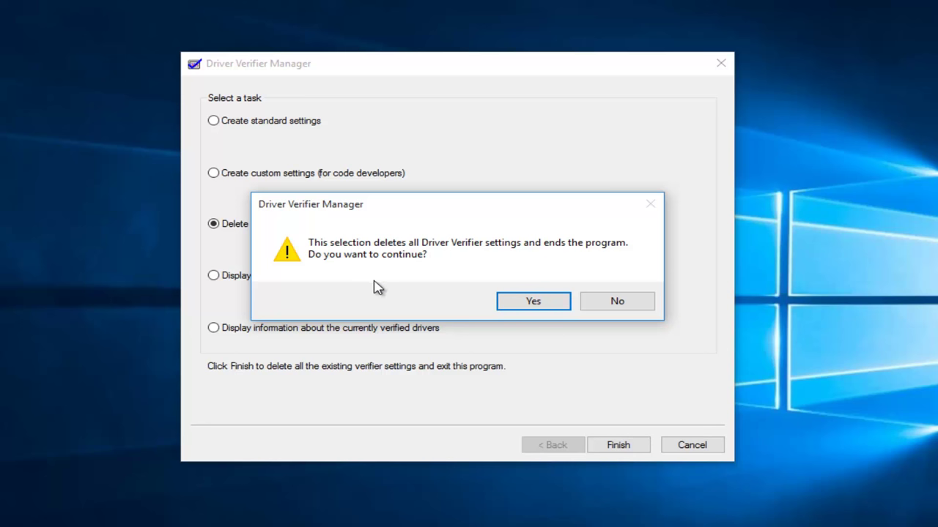
Confirm deleting all verifier settings, dismiss the restart notice, and show Start's power options.
left_click(528, 302)
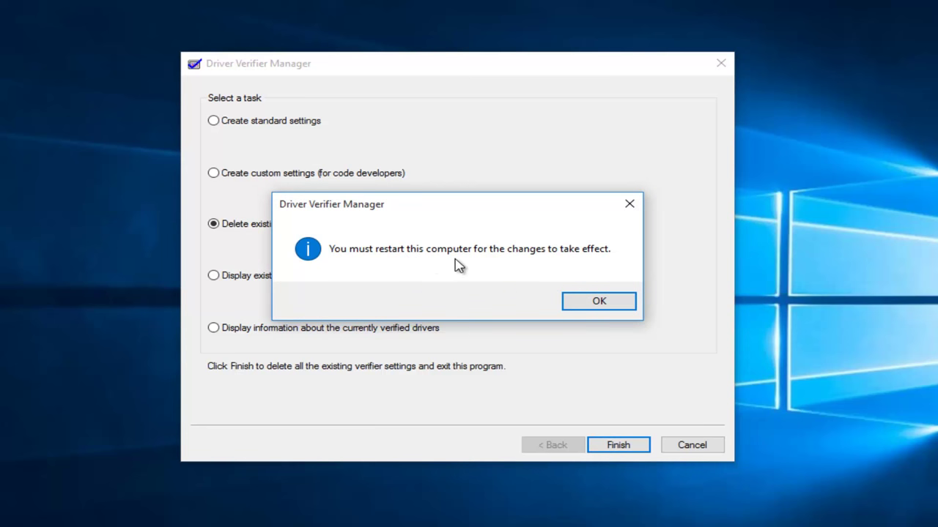
left_click(598, 313)
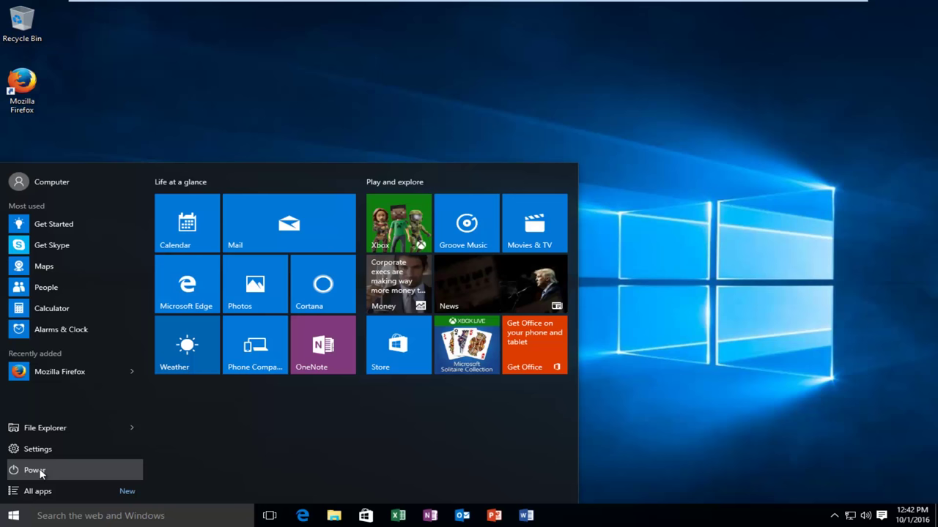
left_click(75, 477)
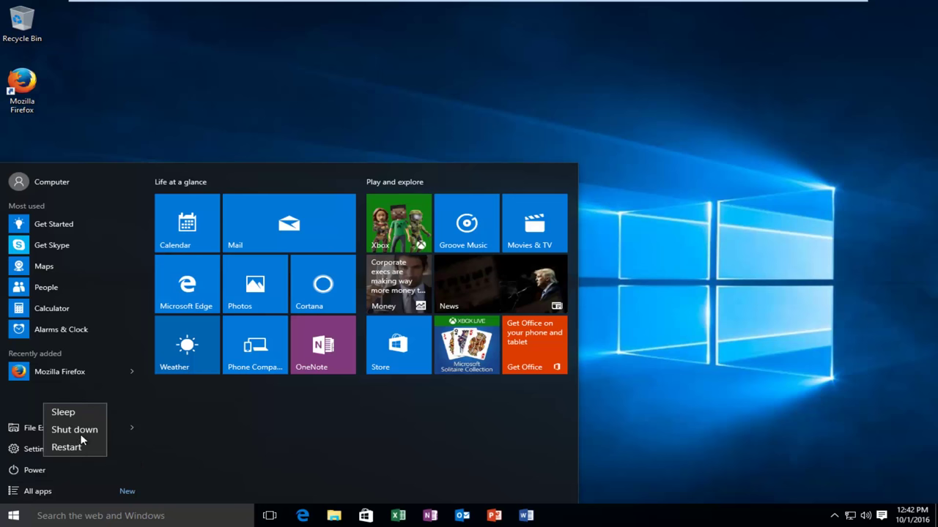